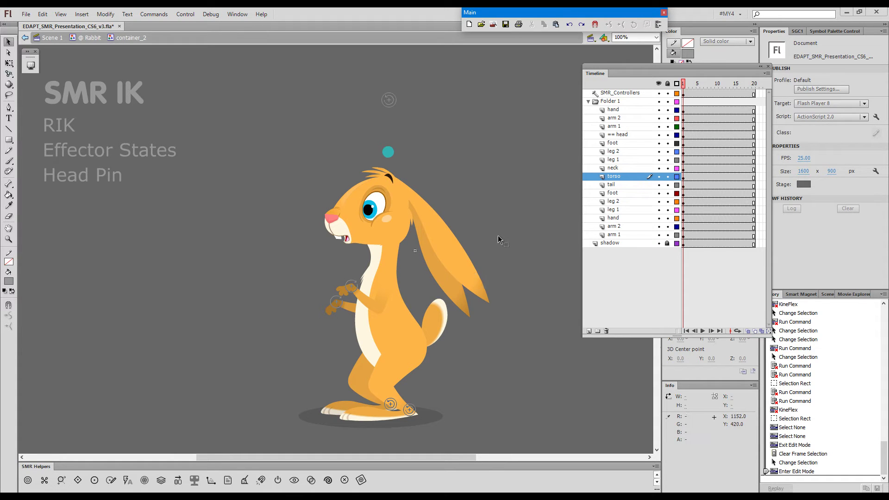
- Turn on 'Colorize active chain(s) on mouse Down' in the KineFlex quick settings
key("shift+g")
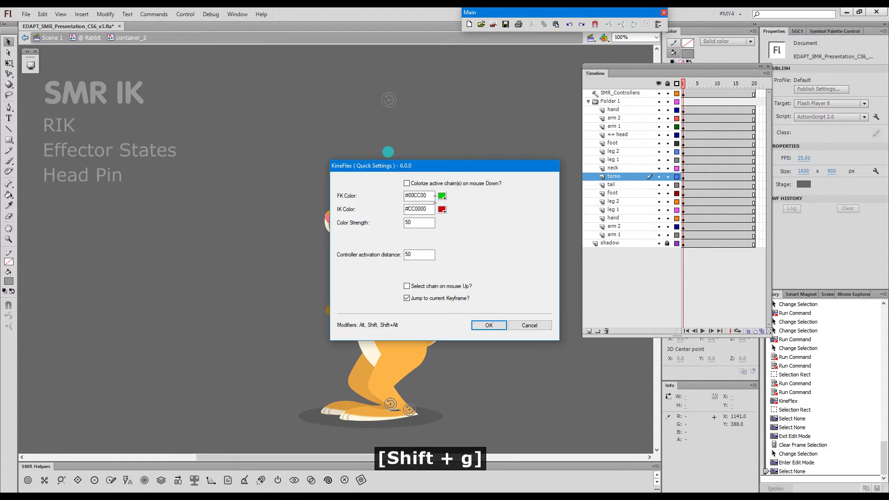
left_click(405, 182)
left_click(488, 324)
- In KineFlex posing, raise the foot effector slightly and Shift-drag the torso with limbs pinned
key("g")
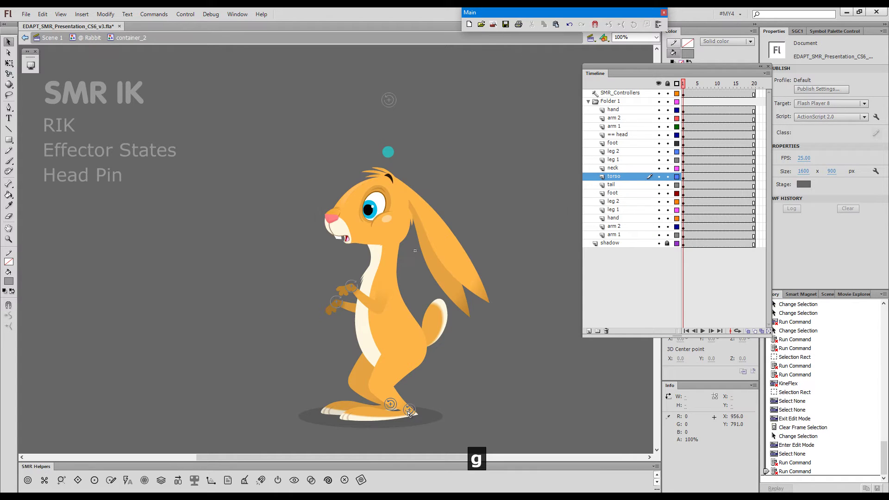
left_click(409, 417)
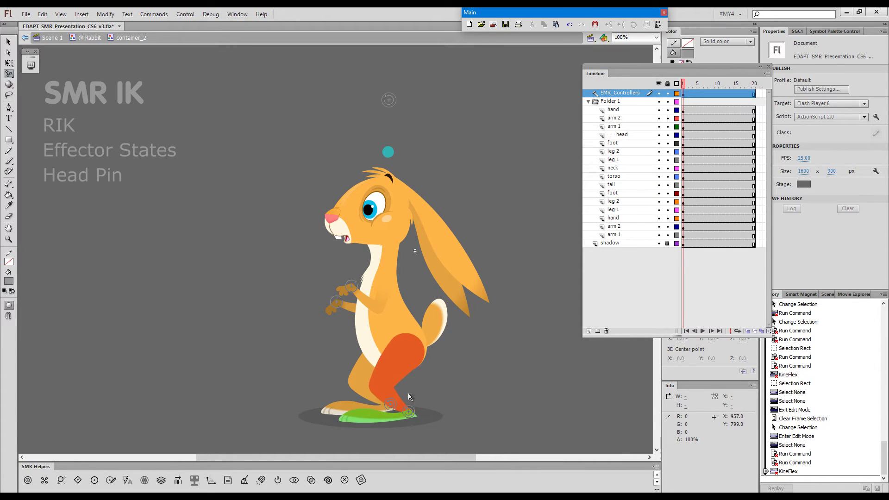
left_click_drag(410, 417, 411, 408)
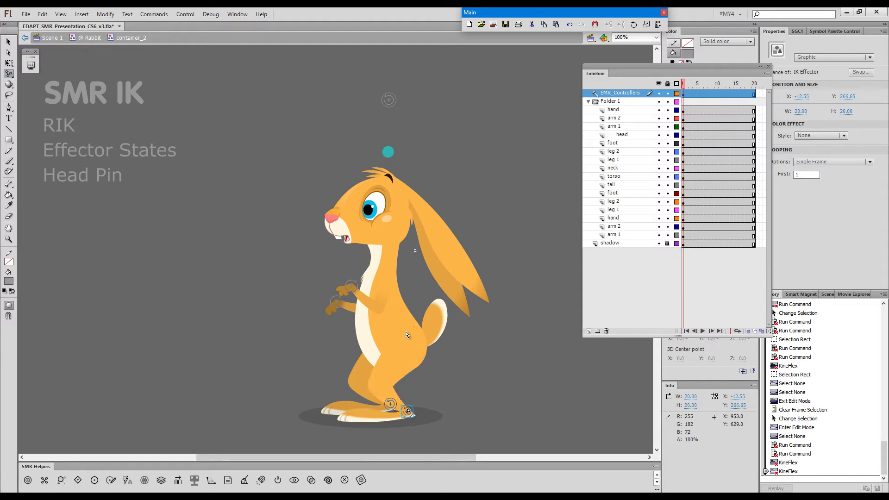
key("shift")
left_click_drag(385, 321, 384, 322)
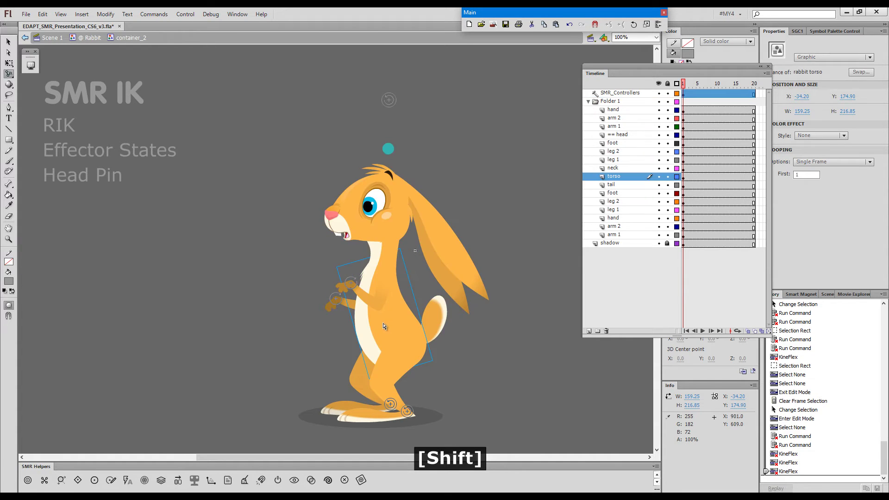
- Reopen and confirm the KineFlex quick settings, then deselect the rabbit torso
key("shift+g")
key("Return")
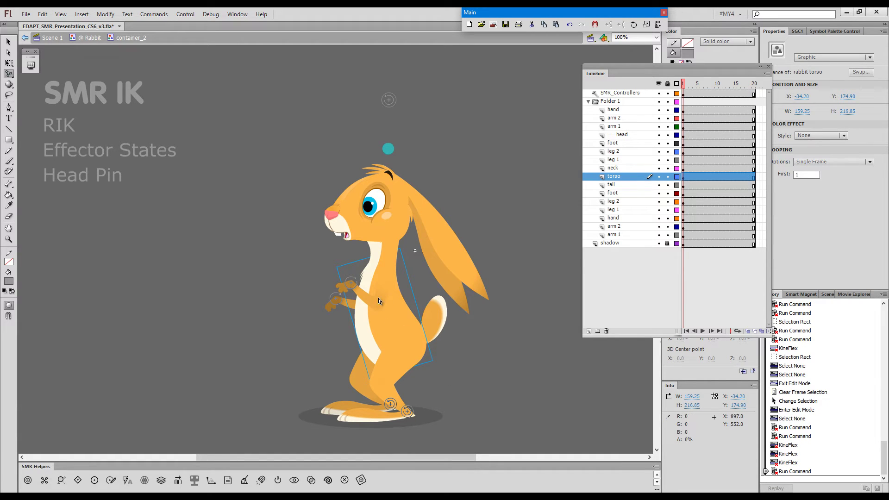
left_click(390, 330)
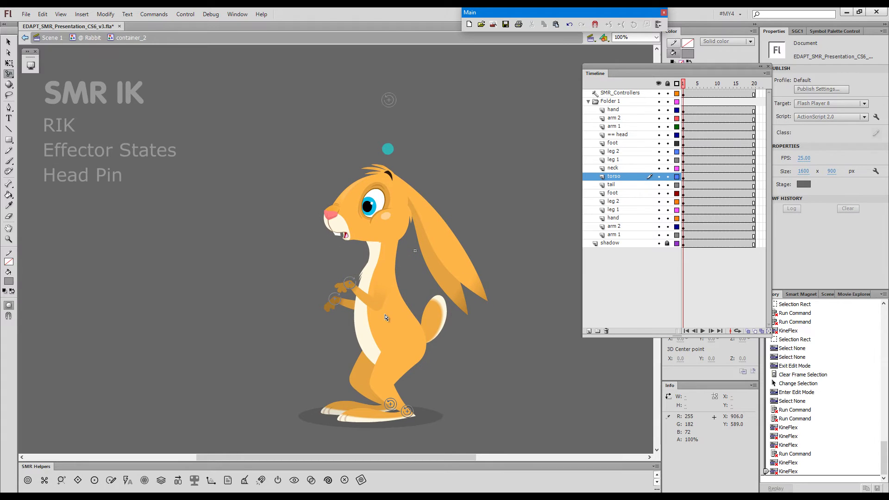
- Select the torso and drag it left so the body and head lean left
left_click(382, 317)
left_click_drag(391, 101, 390, 102)
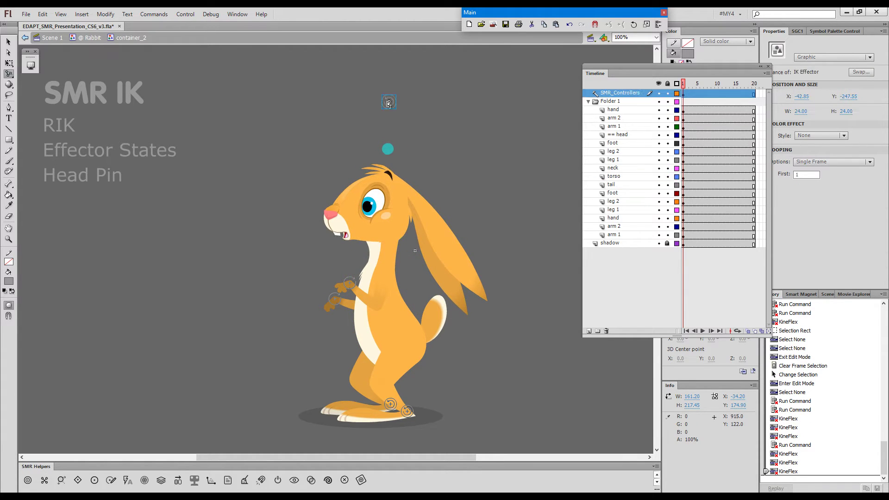
left_click_drag(396, 326, 385, 325)
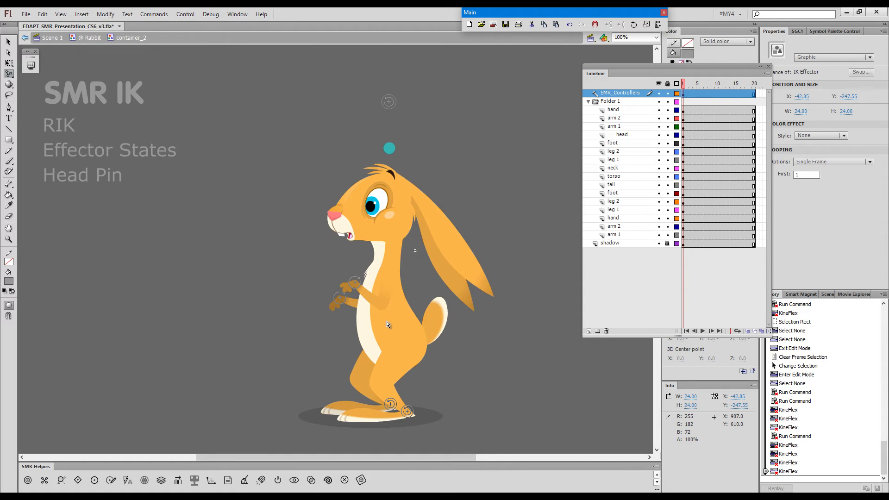
- Lower the torso, then drag it up and right so the rabbit stands taller with feet pinned
left_click(388, 324)
left_click_drag(388, 322, 386, 325)
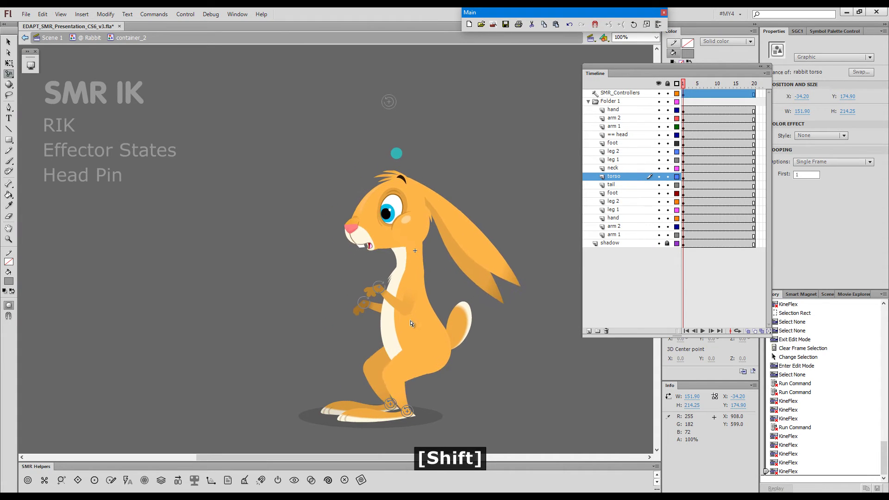
left_click_drag(371, 329, 396, 308)
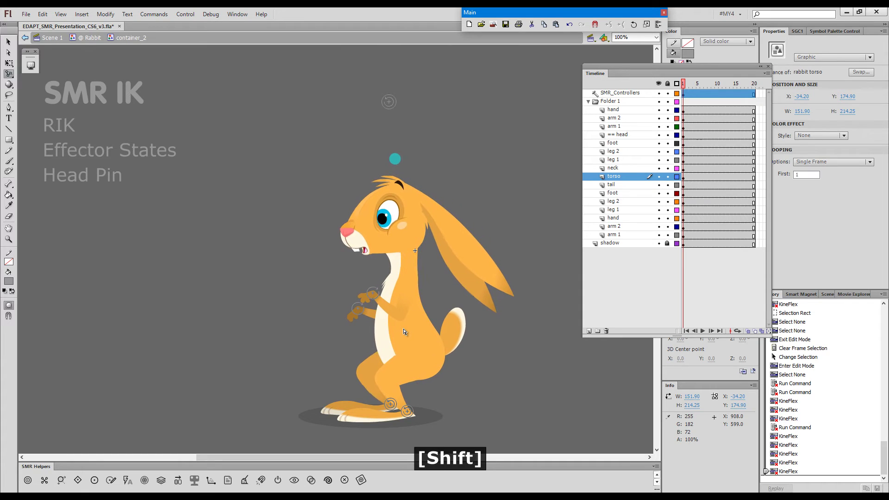
left_click_drag(403, 329, 351, 291)
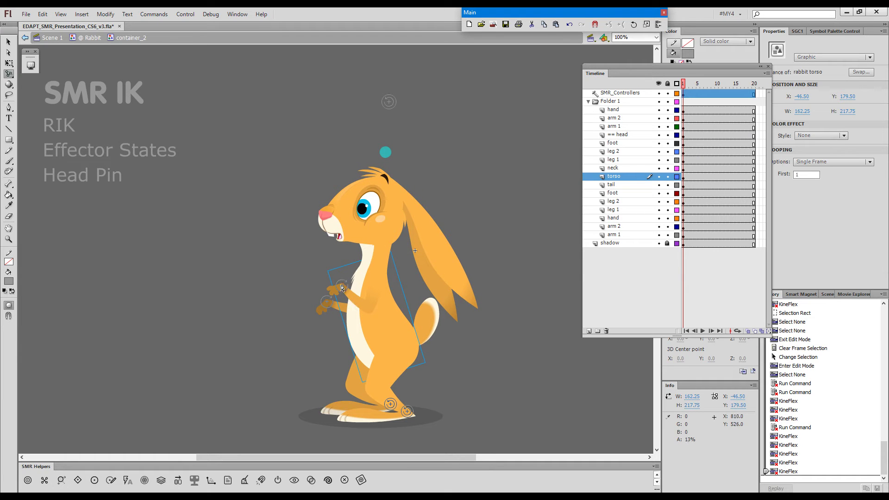
- Pin the hand effector and move the body up and right while the hand holds
left_click(344, 289)
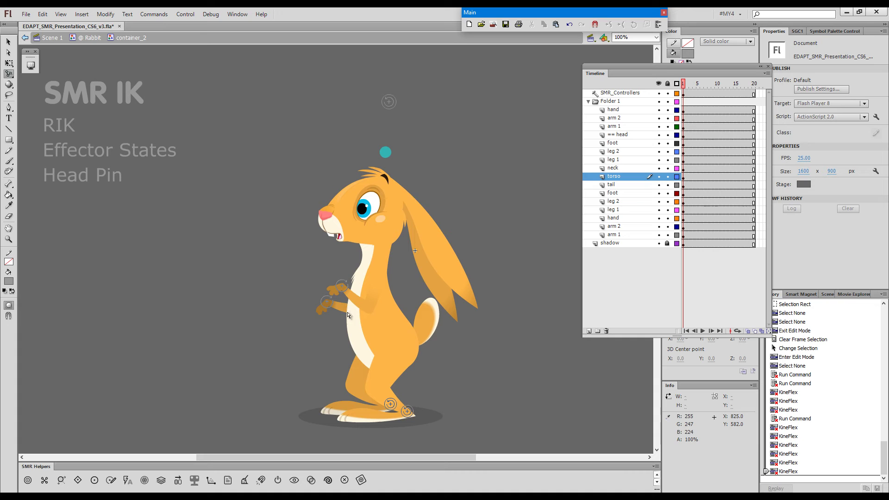
left_click(331, 307, "alt+shift")
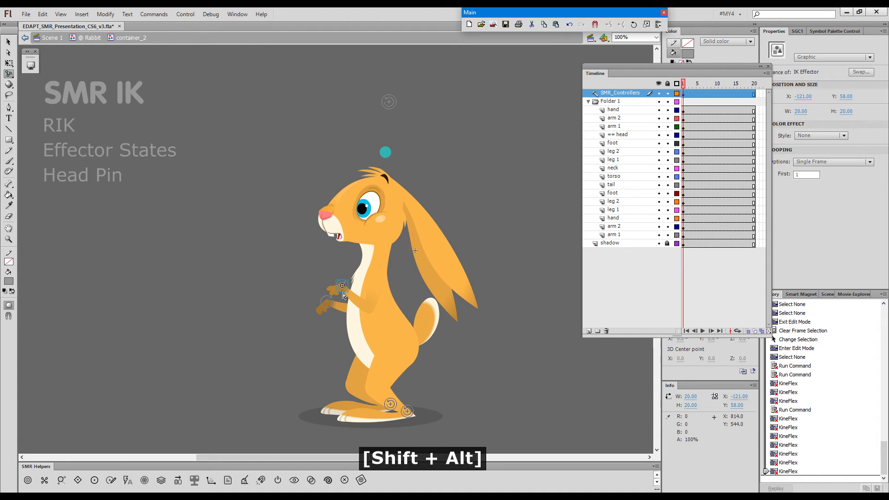
left_click(331, 307, "alt+shift")
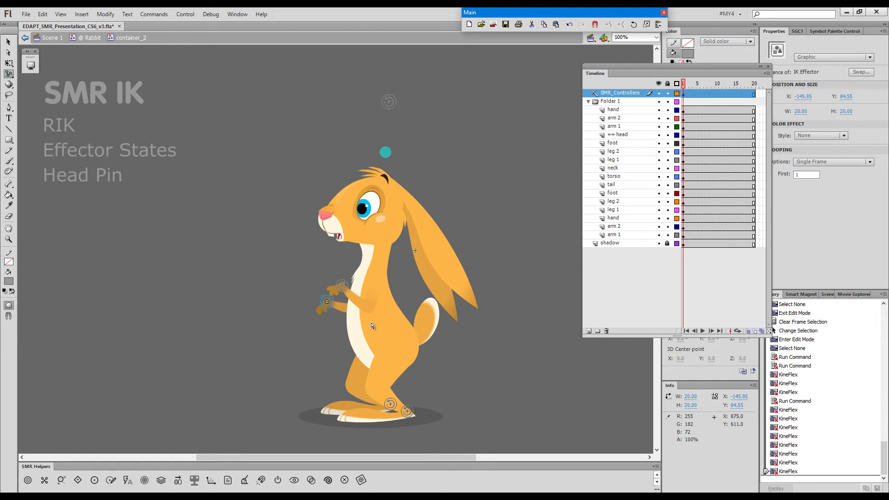
mouse_move(369, 324)
left_mouse_down()
mouse_move(394, 327)
mouse_move(382, 334)
left_mouse_up()
- Swing the body left with feet pinned, then lift the back leg and swing it backward
left_click(386, 336)
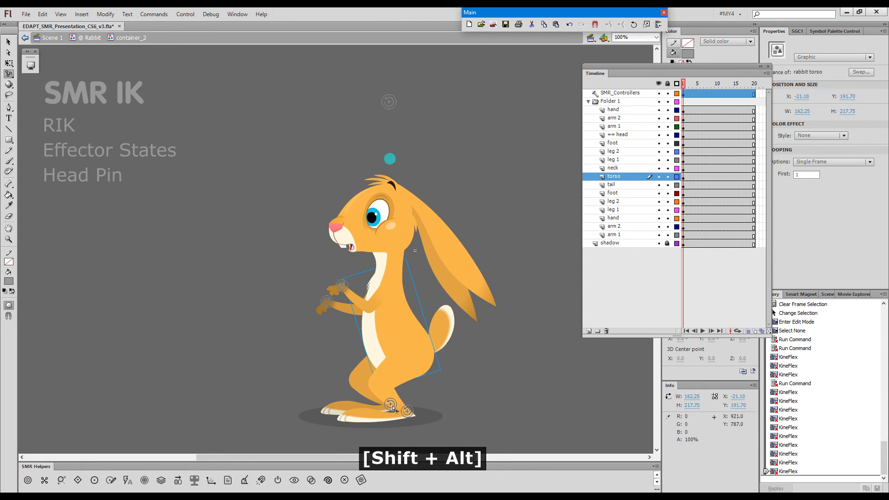
left_click(392, 407, "alt+shift")
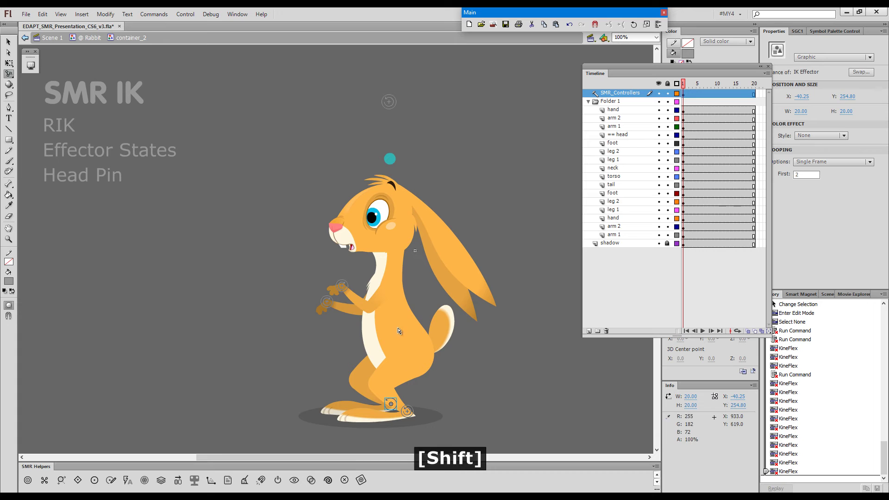
left_click_drag(395, 331, 370, 322)
left_click(368, 325)
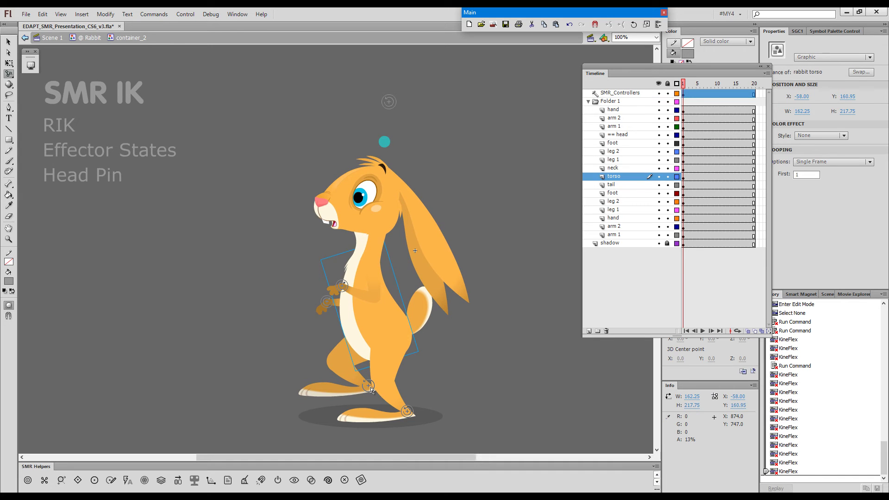
left_click_drag(370, 390, 334, 396)
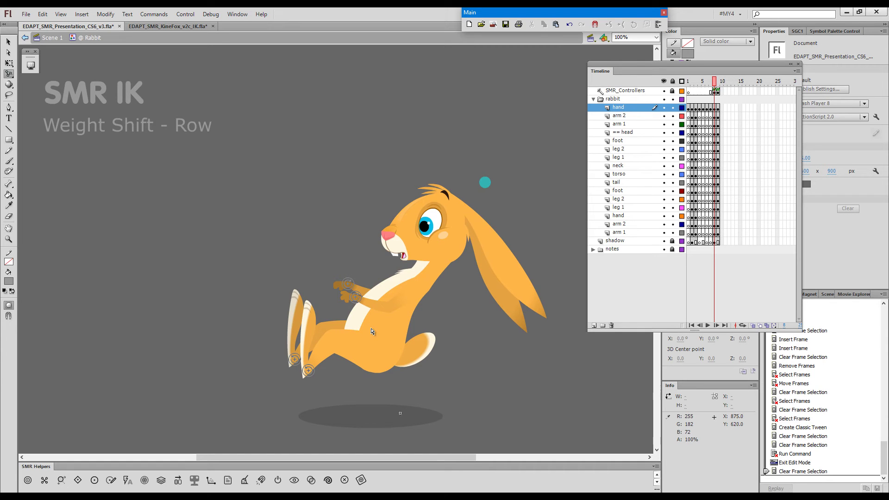
- Shift the rowing rabbit's torso right, then back left, keeping hands and feet pinned
key("shift")
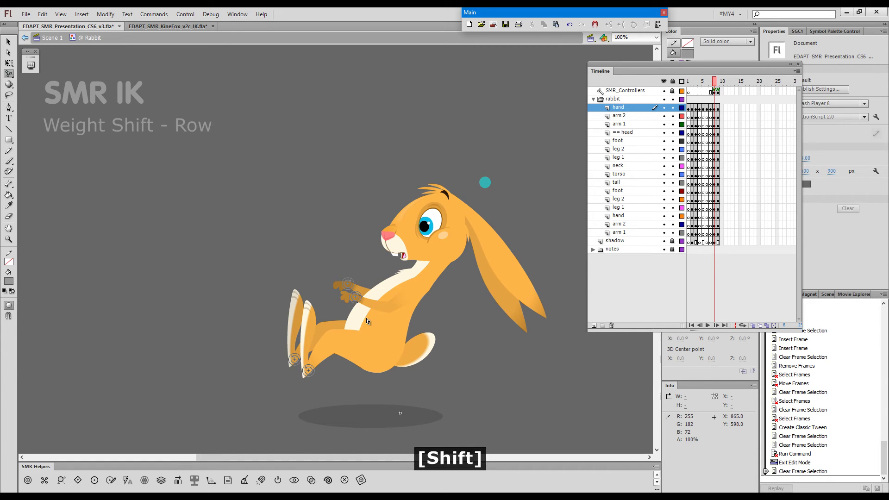
left_click_drag(367, 319, 376, 320)
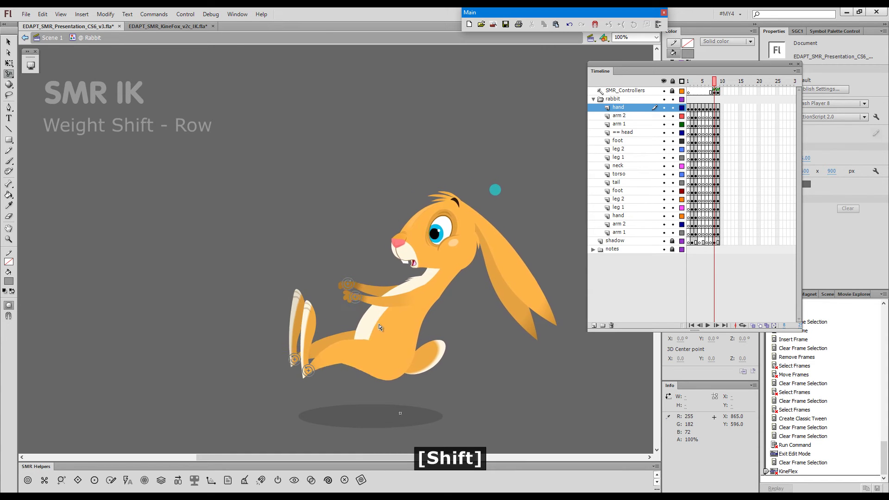
left_click_drag(387, 329, 381, 329)
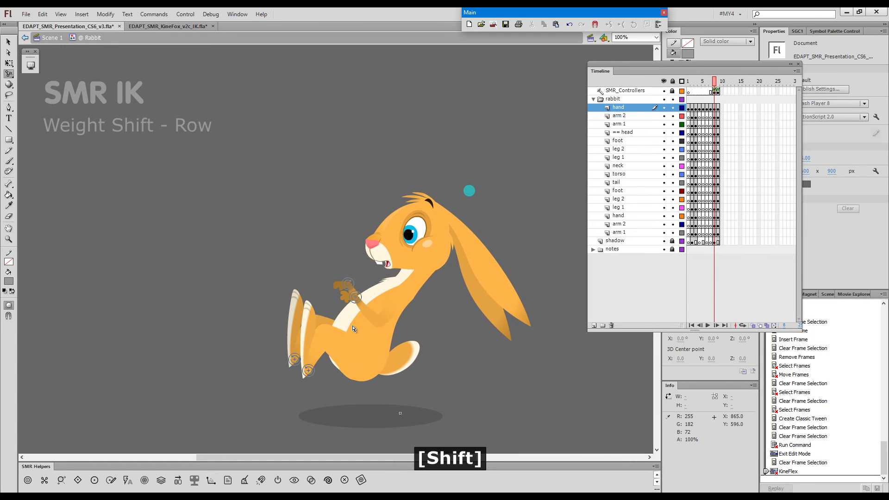
left_click_drag(389, 337, 375, 336)
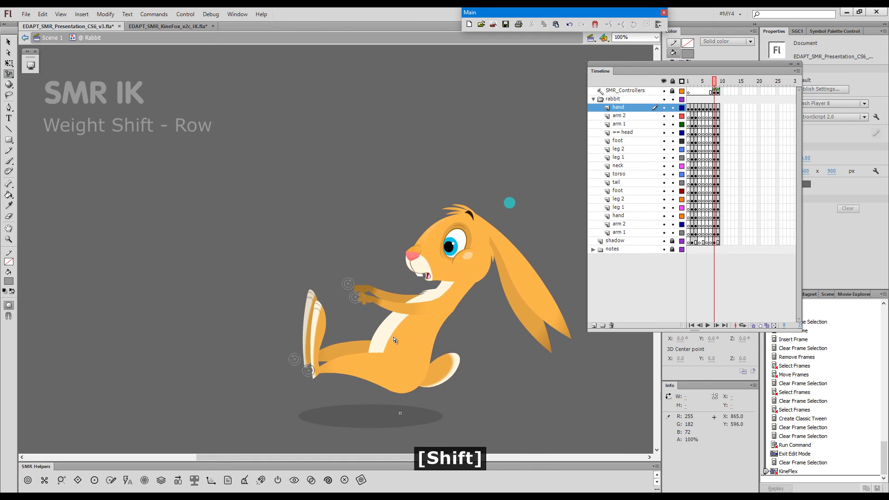
- Rock the torso left then right, then Alt-drag it so torso and head swing up and left
left_click_drag(380, 340, 351, 337)
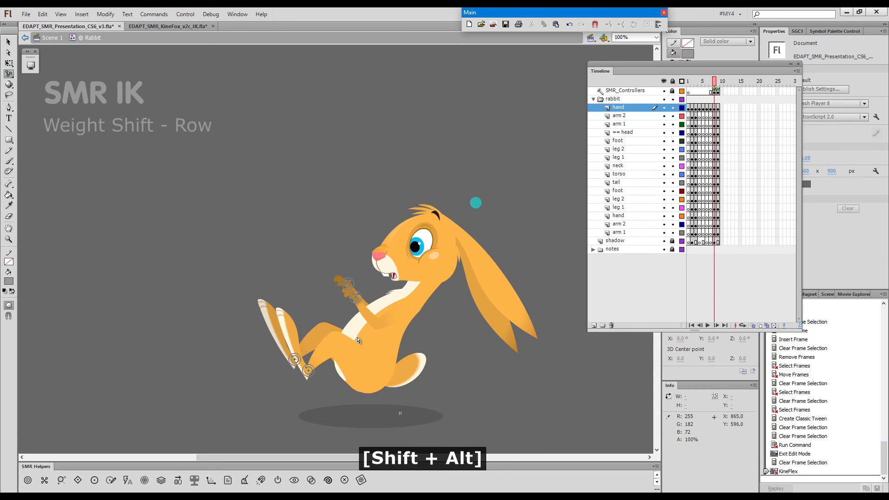
left_click_drag(362, 341, 368, 341)
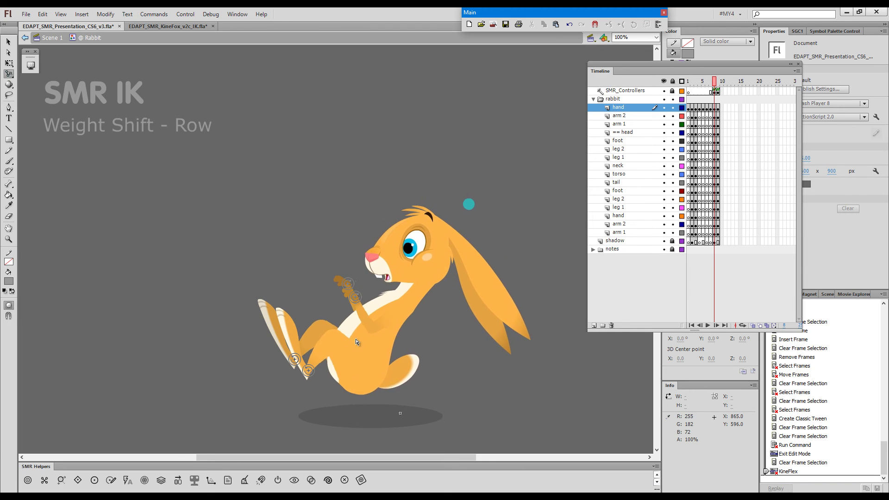
left_click_drag(353, 341, 373, 330)
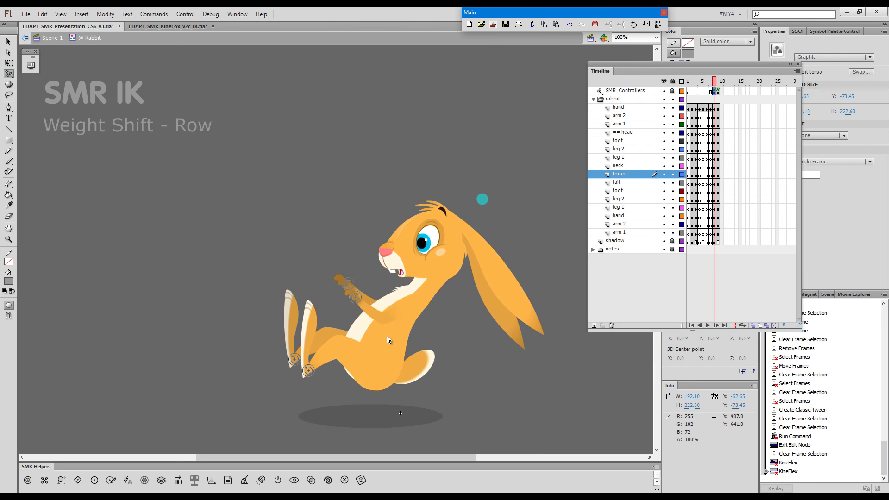
key("alt")
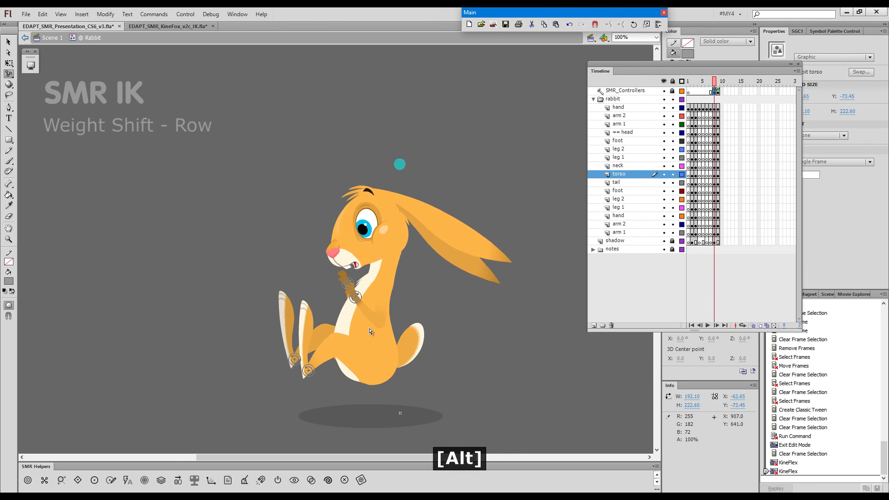
mouse_move(388, 342)
left_mouse_down()
mouse_move(377, 335)
mouse_move(392, 326)
left_mouse_up()
- On the Weight Shift - Push frame, shift the torso right toward the pinned hands
left_click(718, 84)
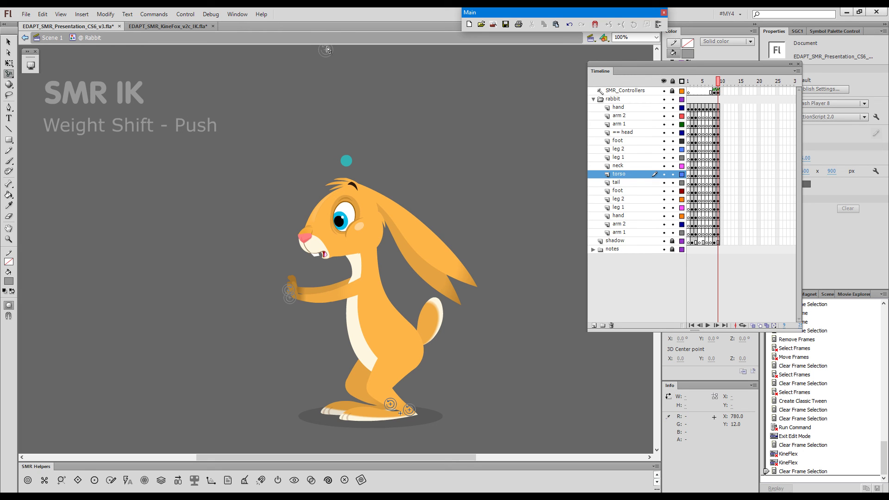
left_click_drag(366, 322, 370, 321)
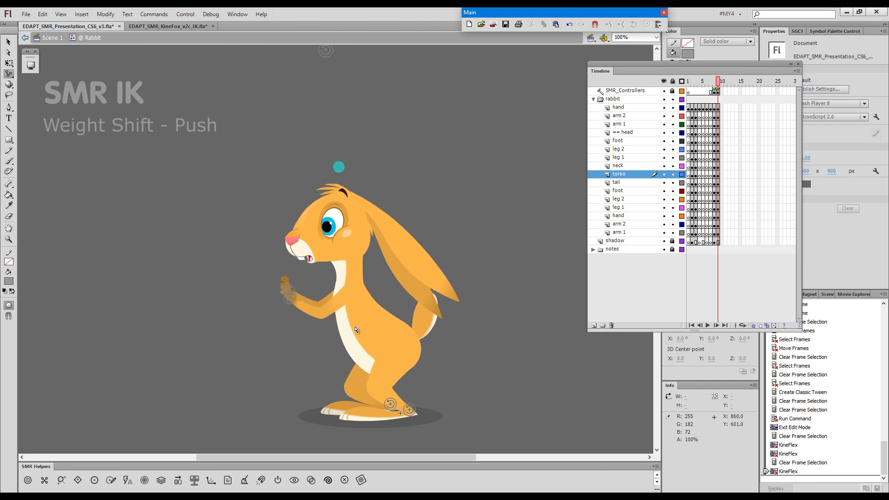
left_click_drag(366, 331, 376, 333)
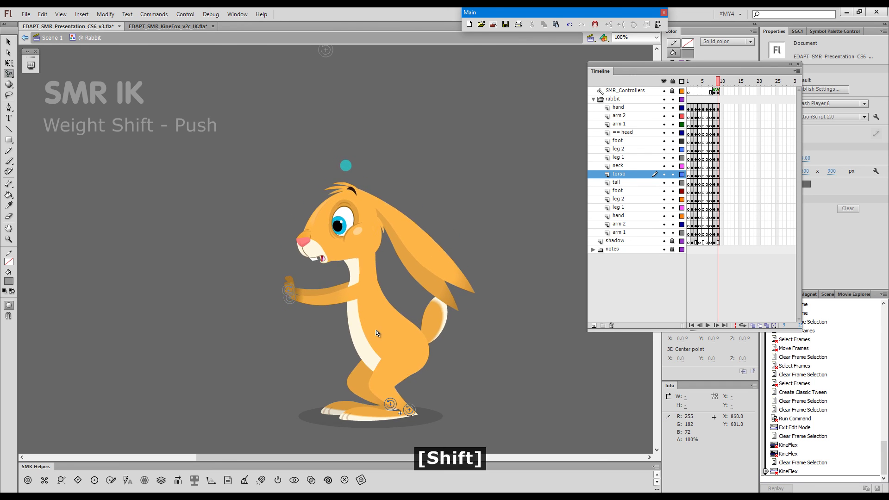